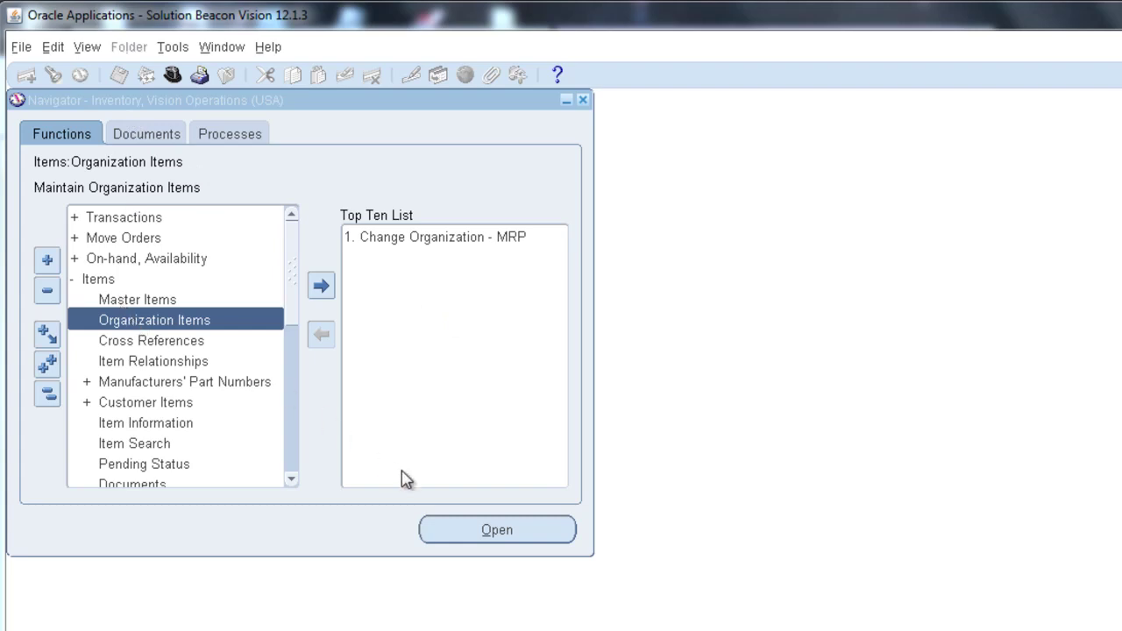
Step: Find the organization item DN_RAM in the M1 organization and display its inventory attributes
{"action": "left_click", "coordinate": [546, 536]}
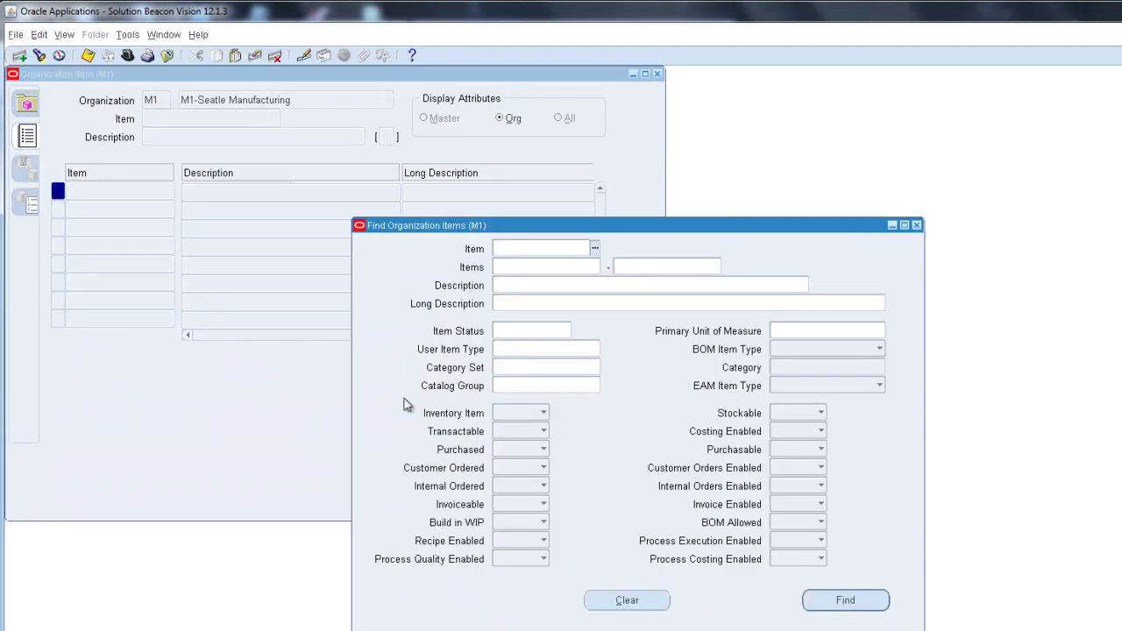
{"action": "type", "text": "DN_RAM"}
{"action": "left_click", "coordinate": [863, 600]}
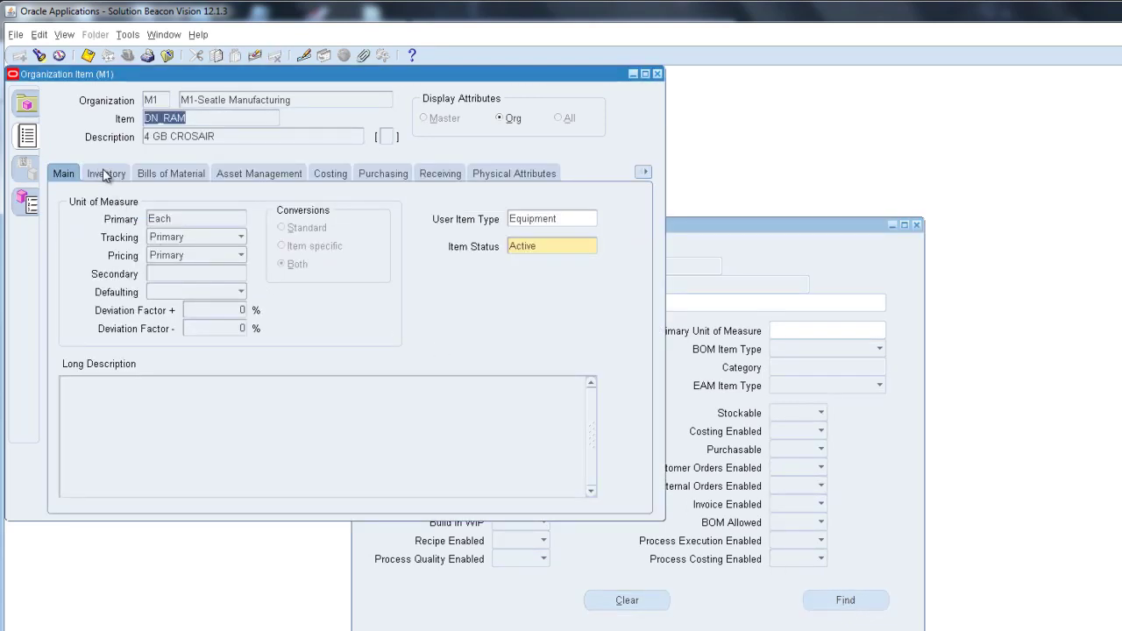
{"action": "left_click", "coordinate": [104, 174]}
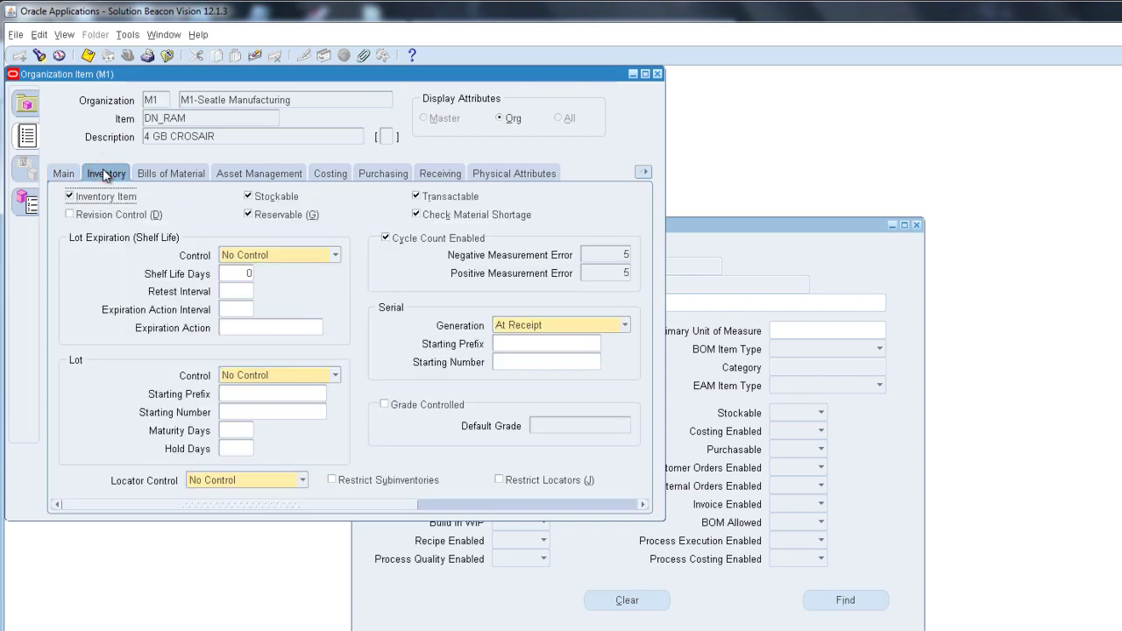
Step: Review DN_RAM's serial generation options with At Receipt selected, check the starting prefix and starting number, and close the item
{"action": "left_click", "coordinate": [625, 325]}
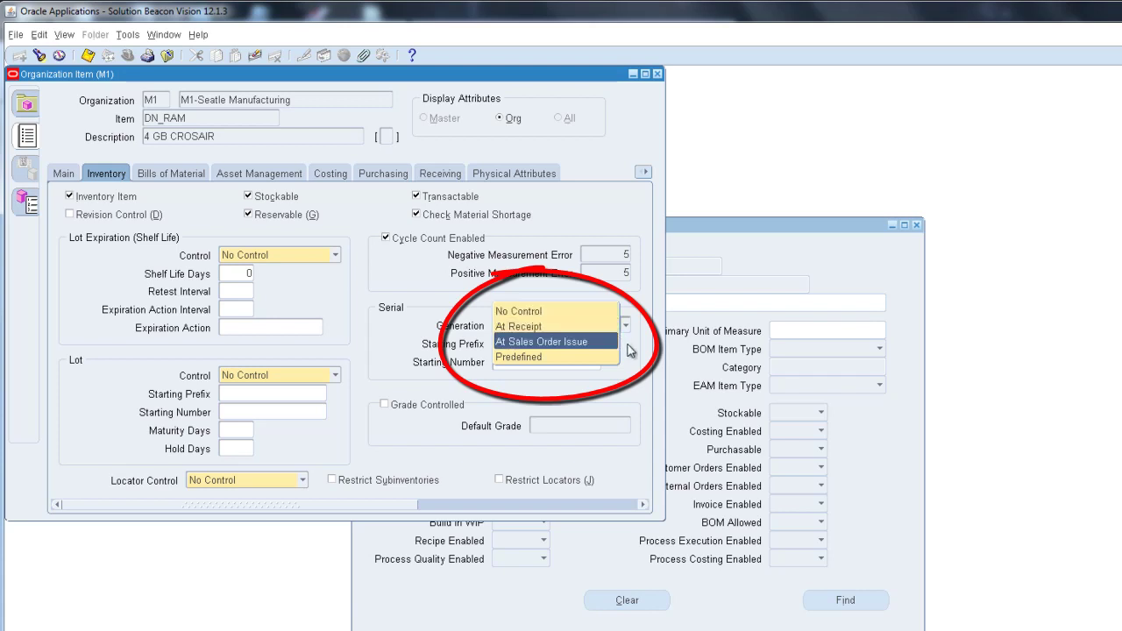
{"action": "left_click", "coordinate": [605, 326]}
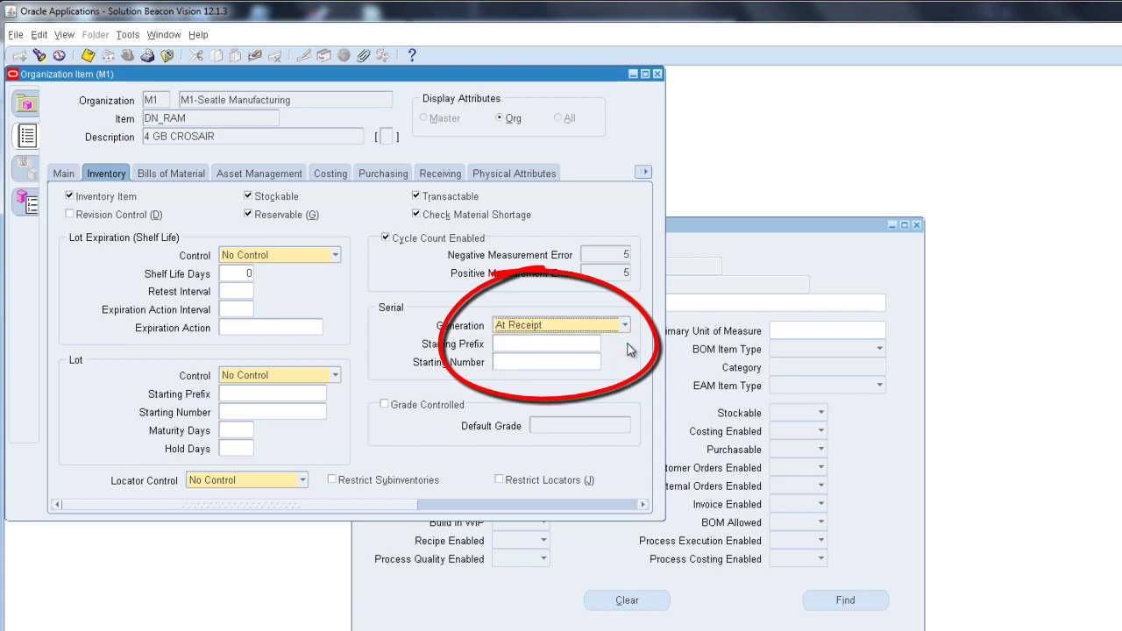
{"action": "left_click", "coordinate": [572, 346]}
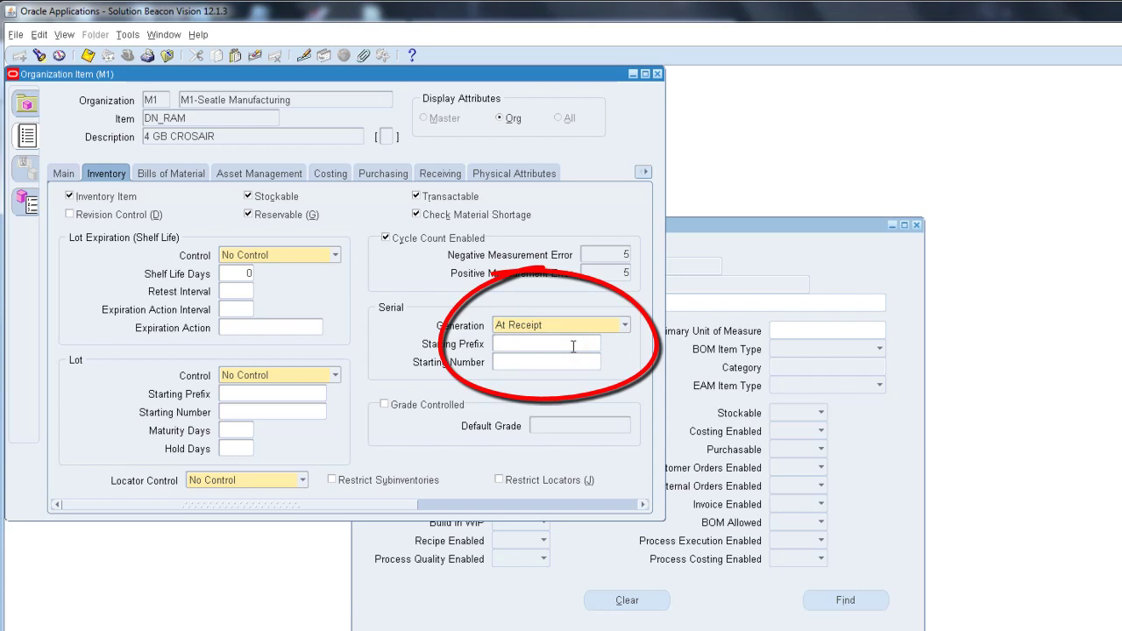
{"action": "left_click", "coordinate": [549, 366]}
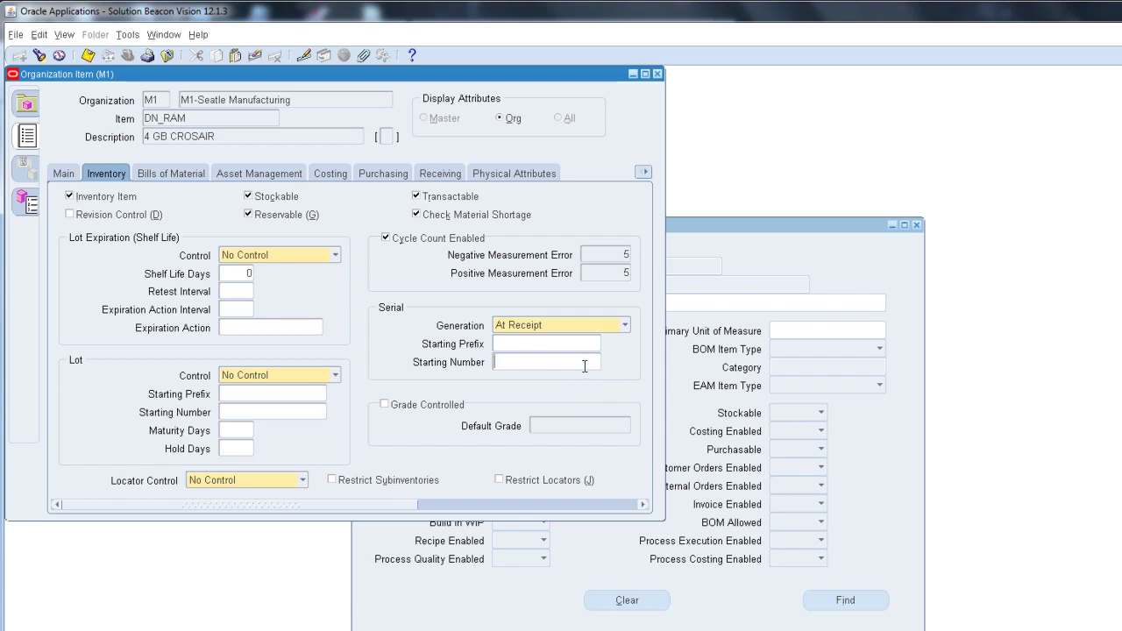
{"action": "left_click", "coordinate": [658, 75]}
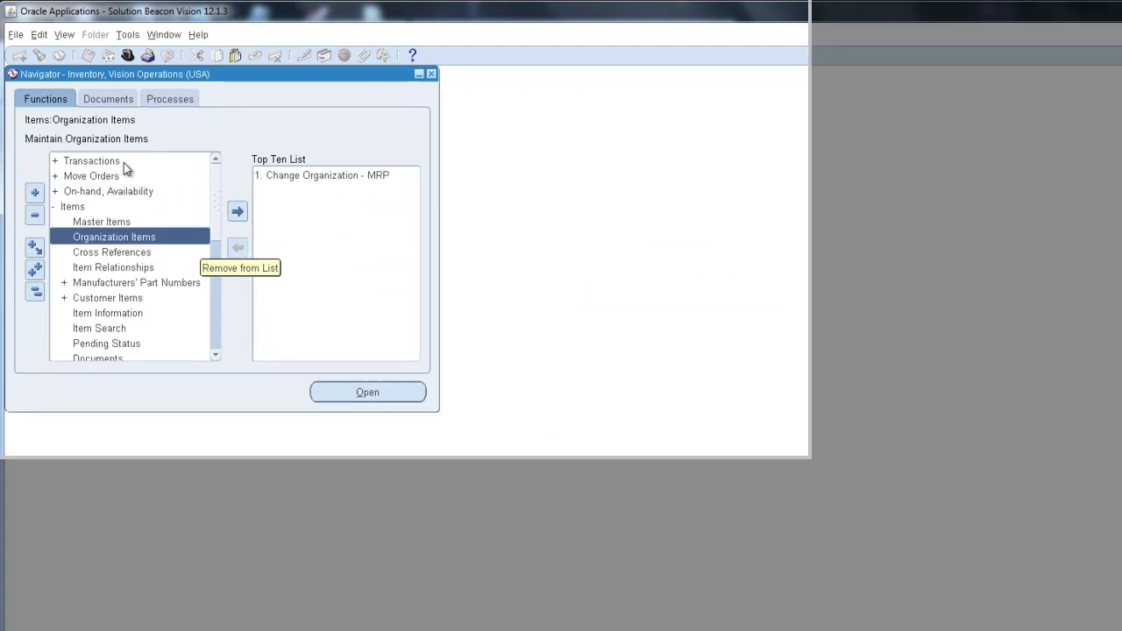
Step: Start a miscellaneous transaction and set its type to Account alias receipt
{"action": "double_click", "coordinate": [122, 163]}
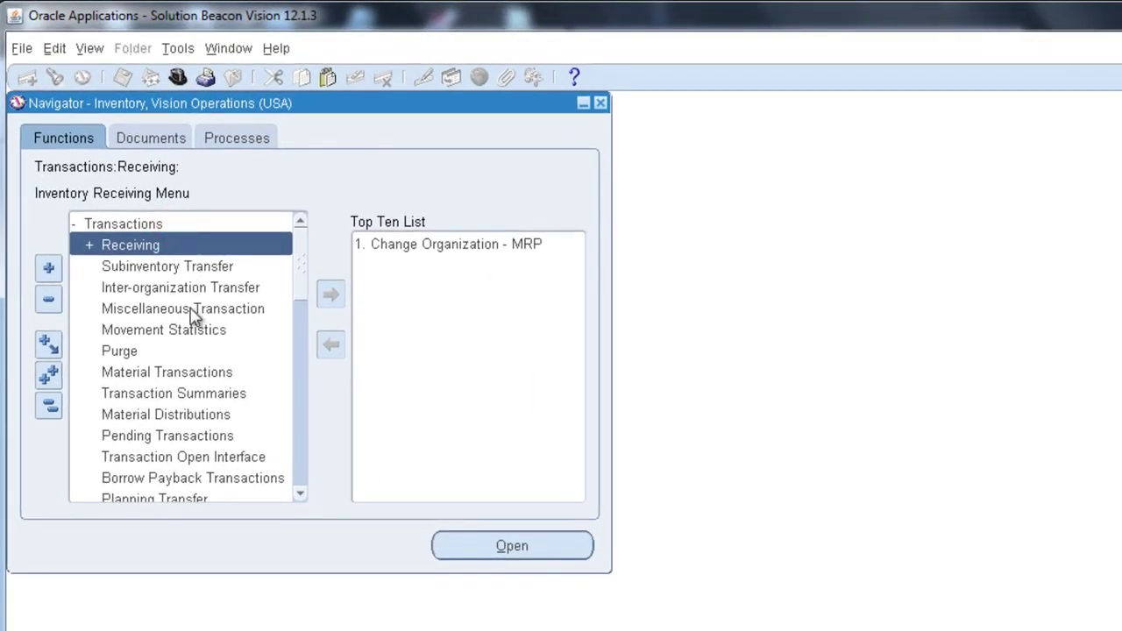
{"action": "double_click", "coordinate": [192, 312]}
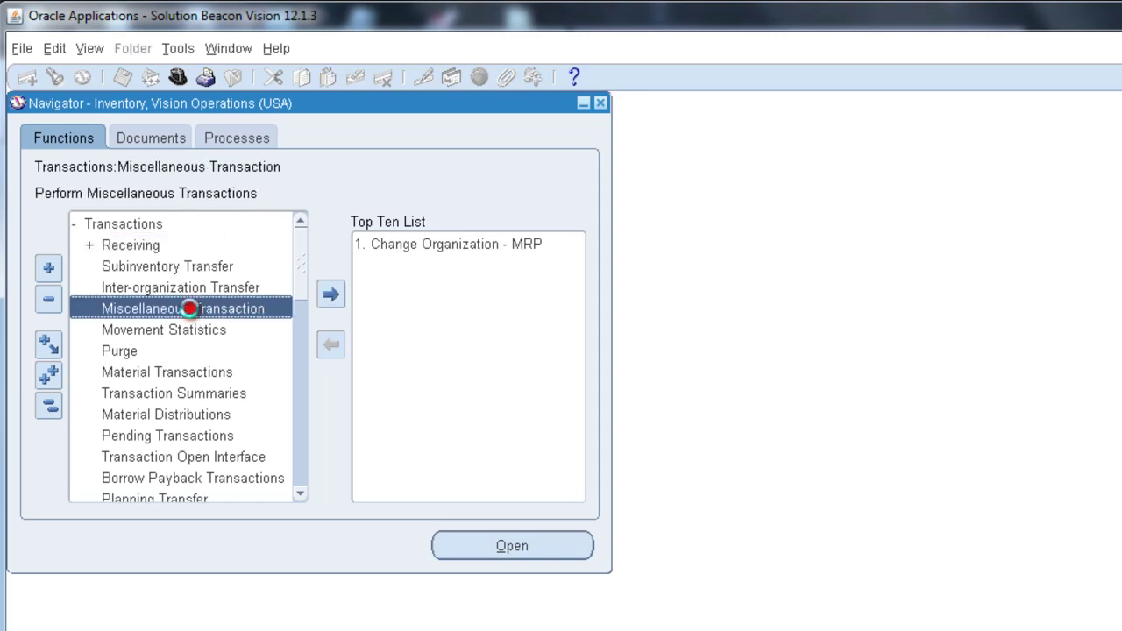
{"action": "left_click", "coordinate": [334, 228]}
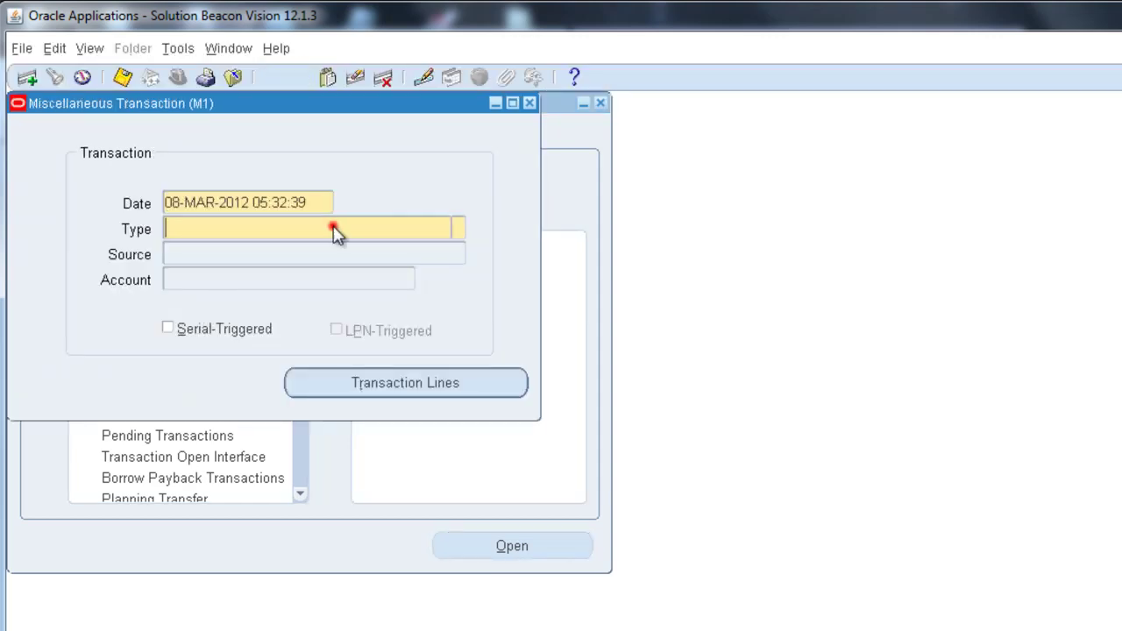
{"action": "left_click", "coordinate": [458, 228]}
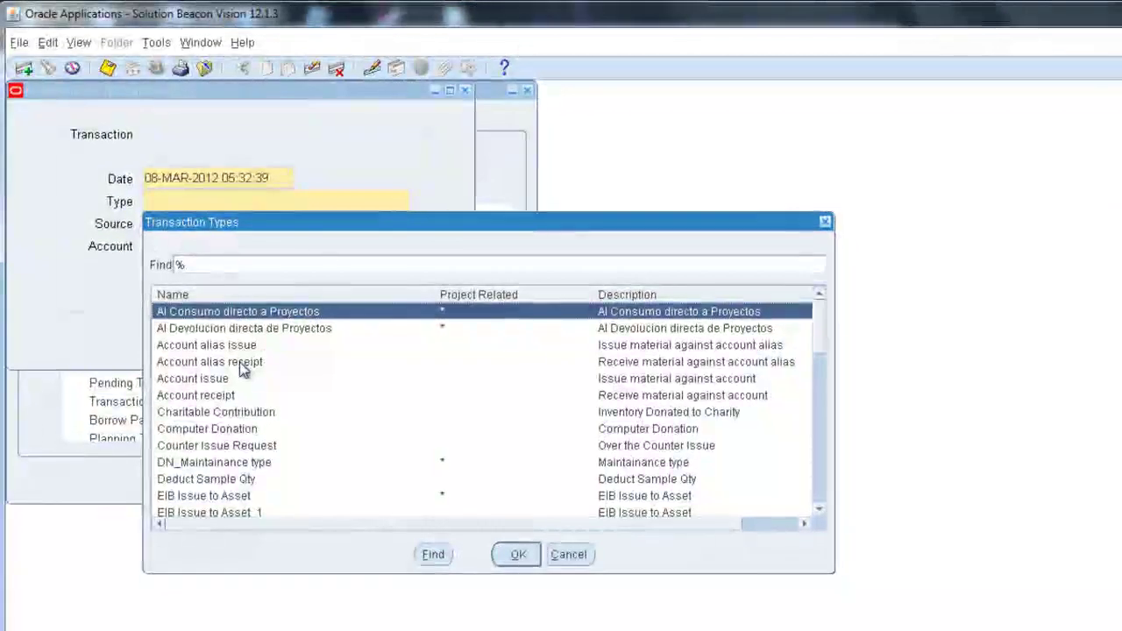
{"action": "left_click", "coordinate": [280, 411]}
{"action": "left_click", "coordinate": [518, 554]}
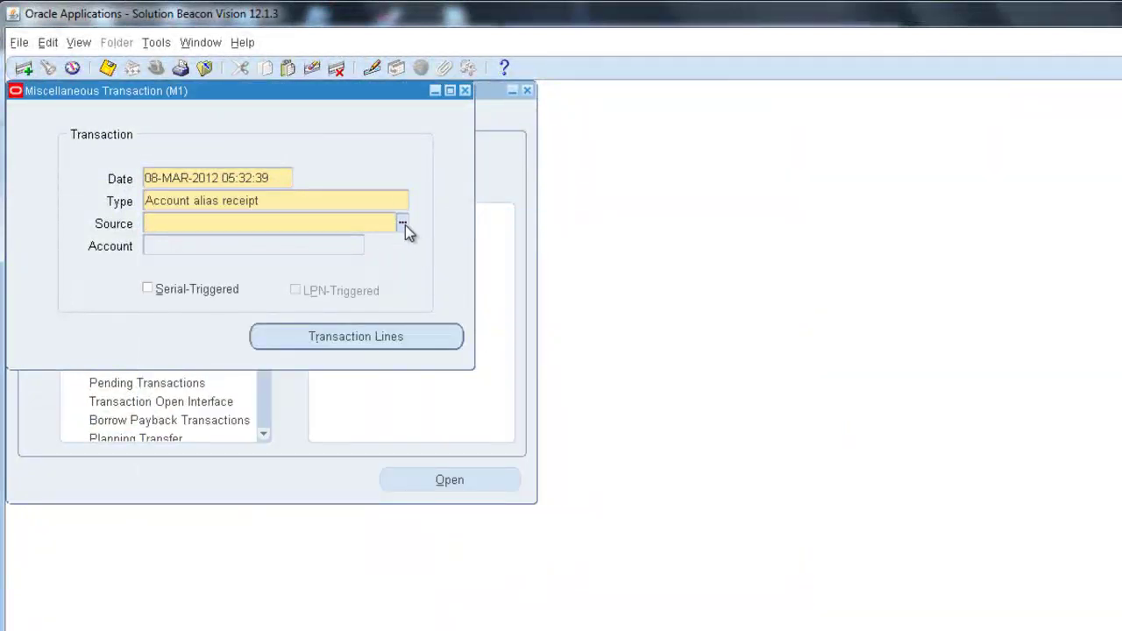
Step: Set the transaction source to 01DAIVID and open the transaction lines
{"action": "type", "text": "01DAIVID"}
{"action": "key", "text": "Tab"}
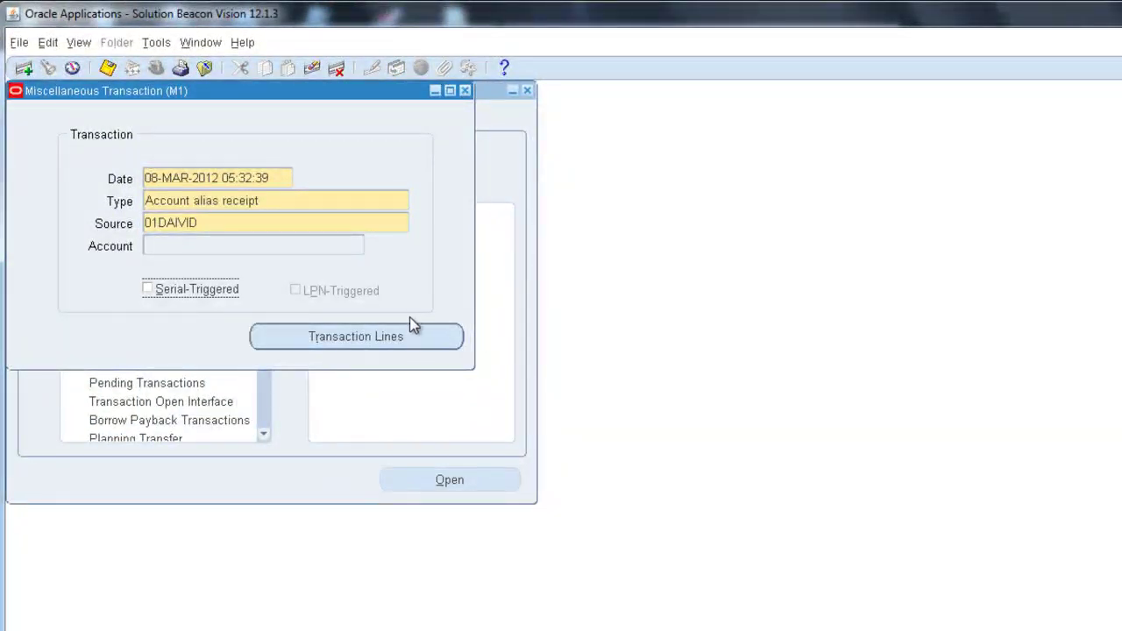
{"action": "left_click", "coordinate": [420, 339]}
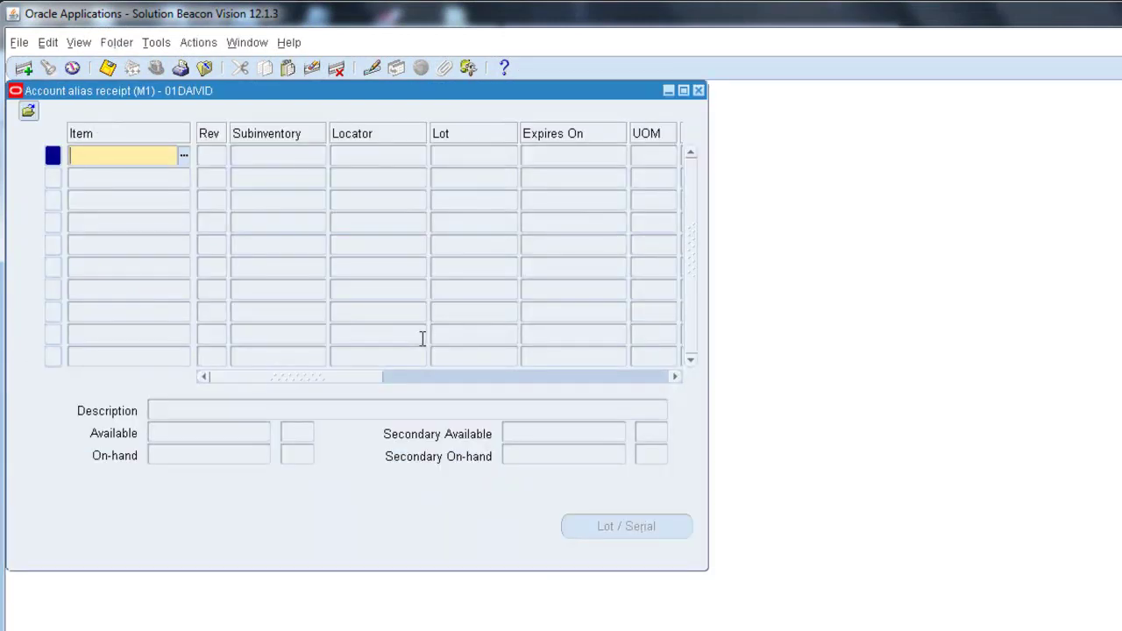
Step: Enter a receipt line for DN_RAM with subinventory STORES, UOM Ea and quantity 2, and open its serial entry
{"action": "type", "text": "DN_RAM"}
{"action": "key", "text": "Tab"}
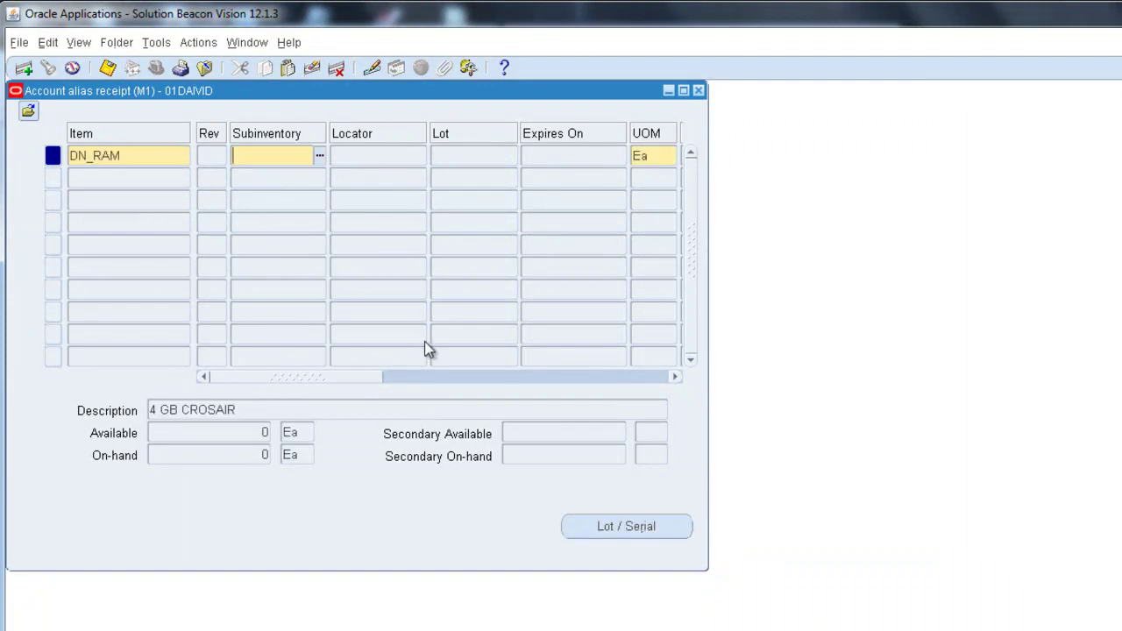
{"action": "type", "text": "STORES"}
{"action": "key", "text": "Tab"}
{"action": "left_click_drag", "start_coordinate": [299, 378], "coordinate": [415, 401]}
{"action": "left_click", "coordinate": [383, 157]}
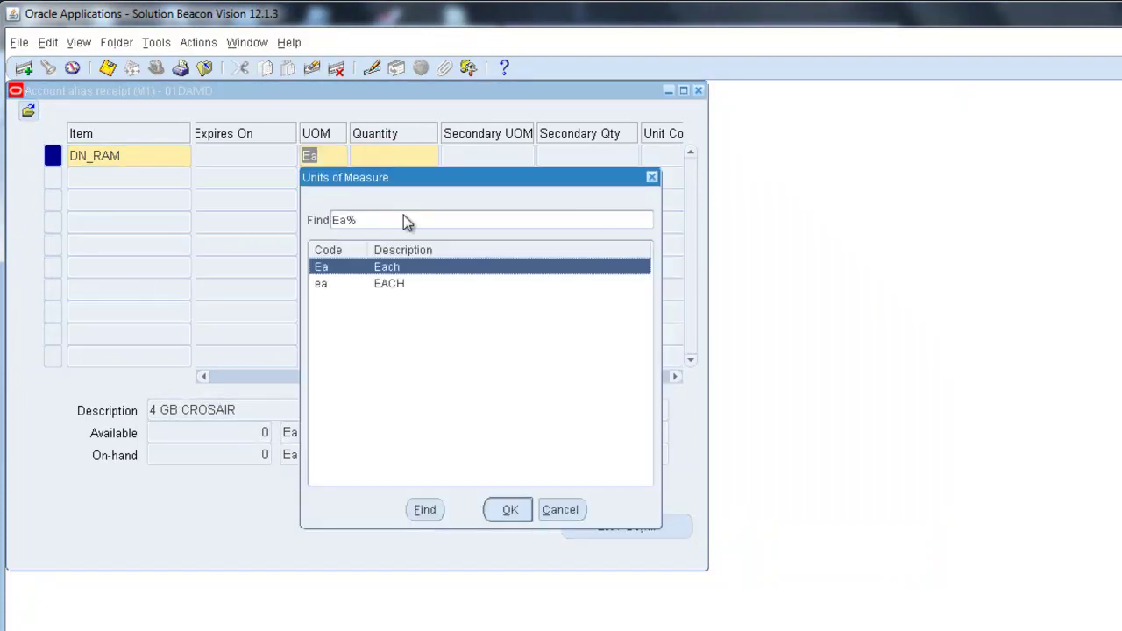
{"action": "left_click", "coordinate": [512, 509]}
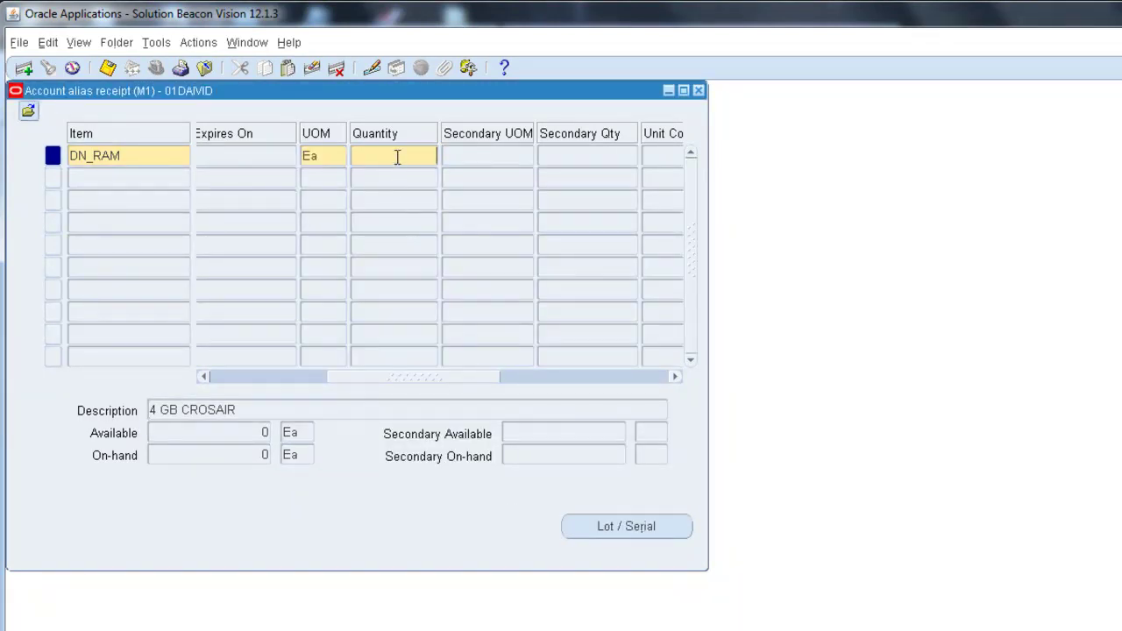
{"action": "type", "text": "2"}
{"action": "left_click_drag", "start_coordinate": [392, 374], "coordinate": [509, 386]}
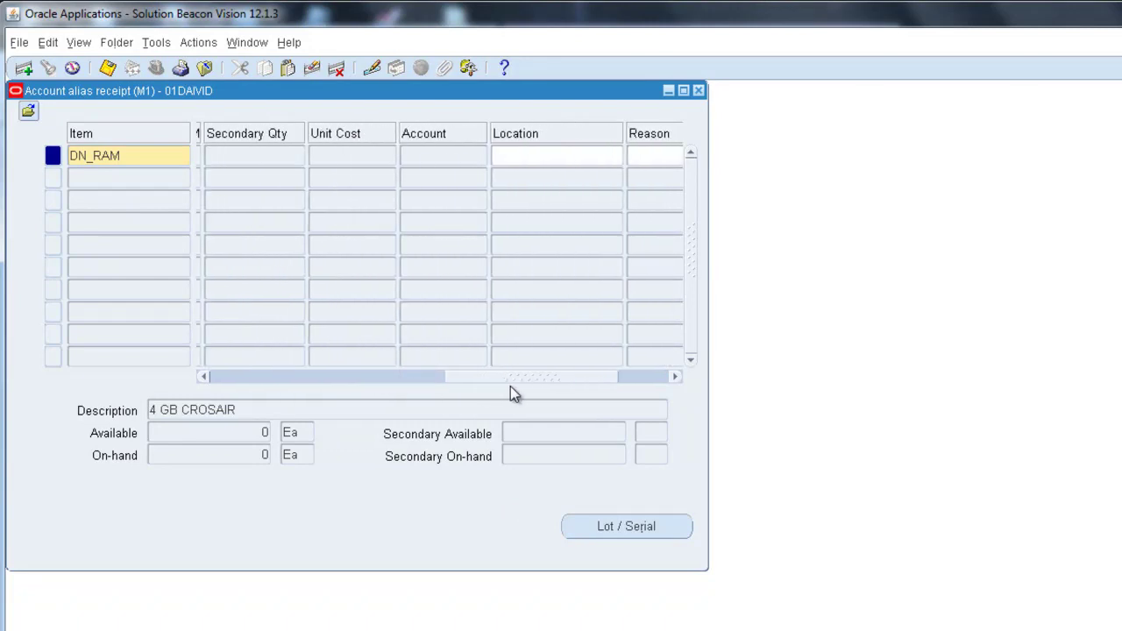
{"action": "left_click", "coordinate": [643, 535]}
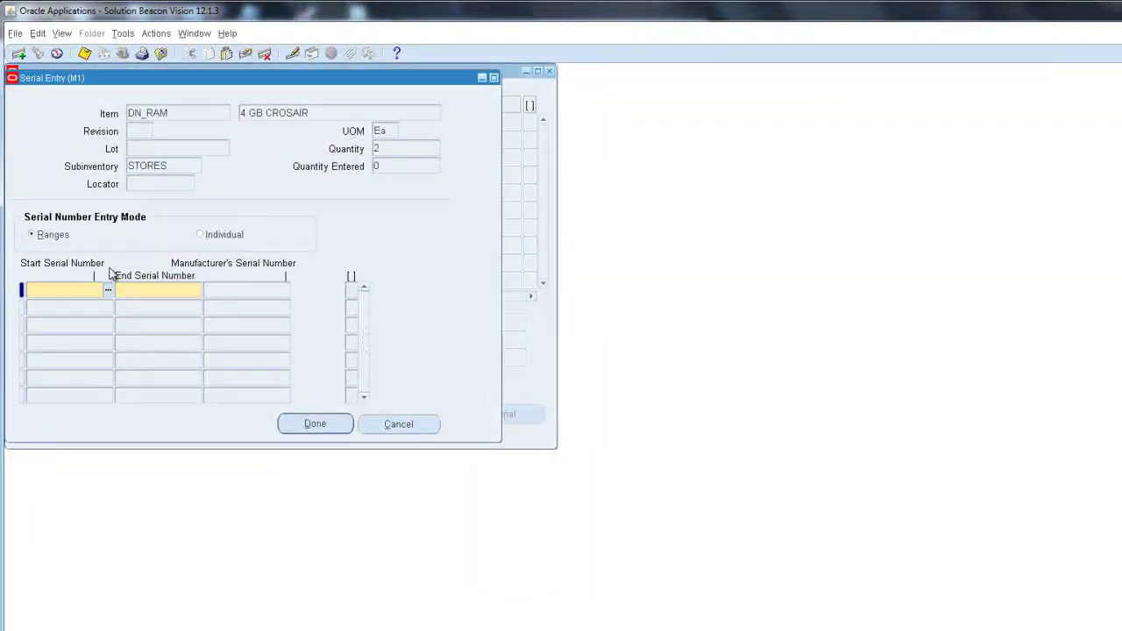
Step: Search the list of start serial numbers for all values using %, and dismiss the list
{"action": "left_click", "coordinate": [107, 292]}
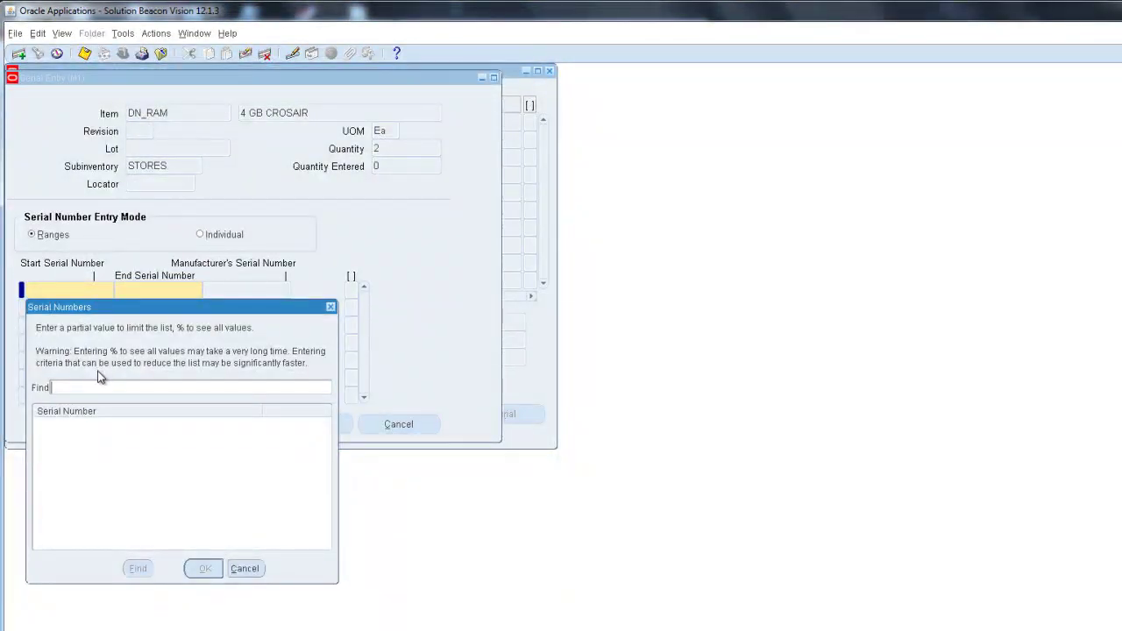
{"action": "type", "text": "%"}
{"action": "left_click", "coordinate": [139, 569]}
{"action": "left_click", "coordinate": [245, 568]}
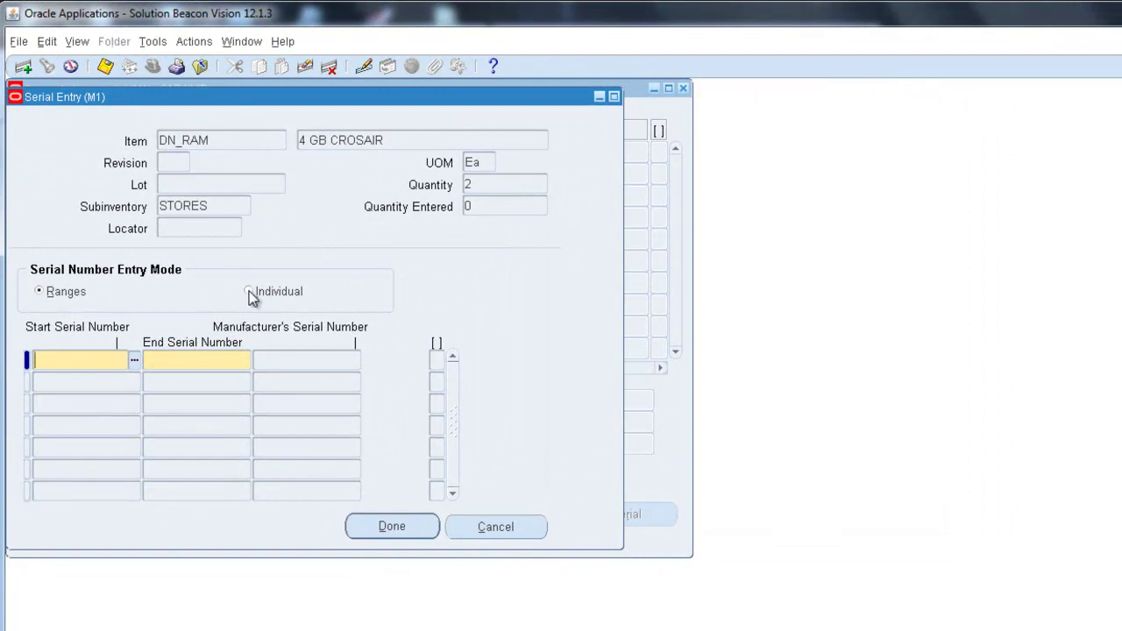
Step: Set the serial number entry mode to Individual, enter serial numbers 001 and 002, and complete the serial entry
{"action": "left_click", "coordinate": [250, 295]}
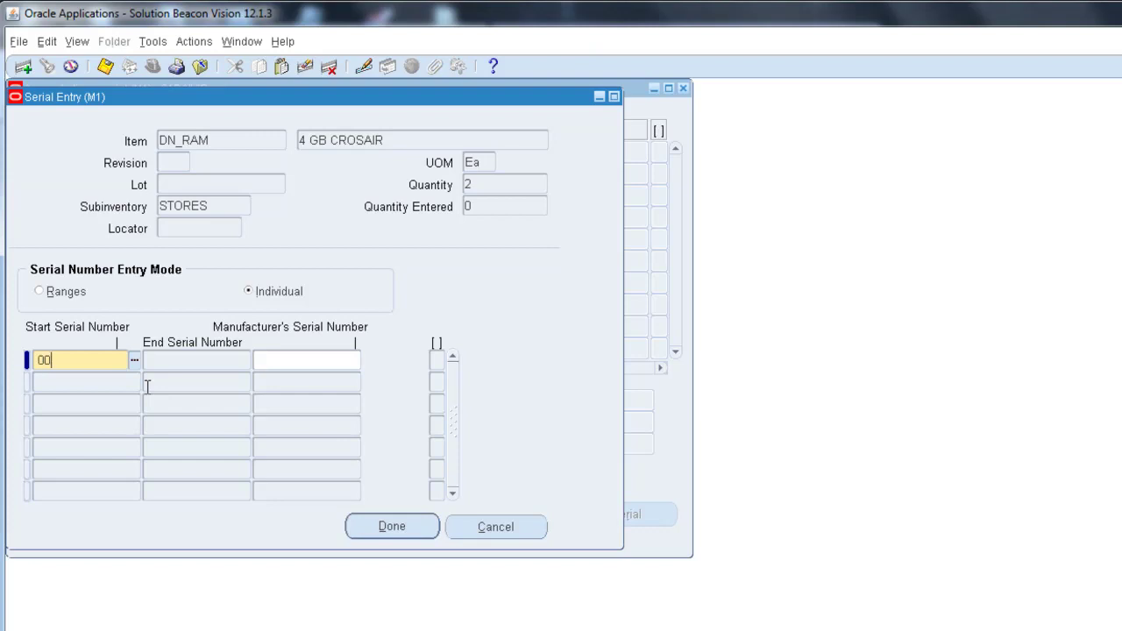
{"action": "left_click", "coordinate": [276, 363]}
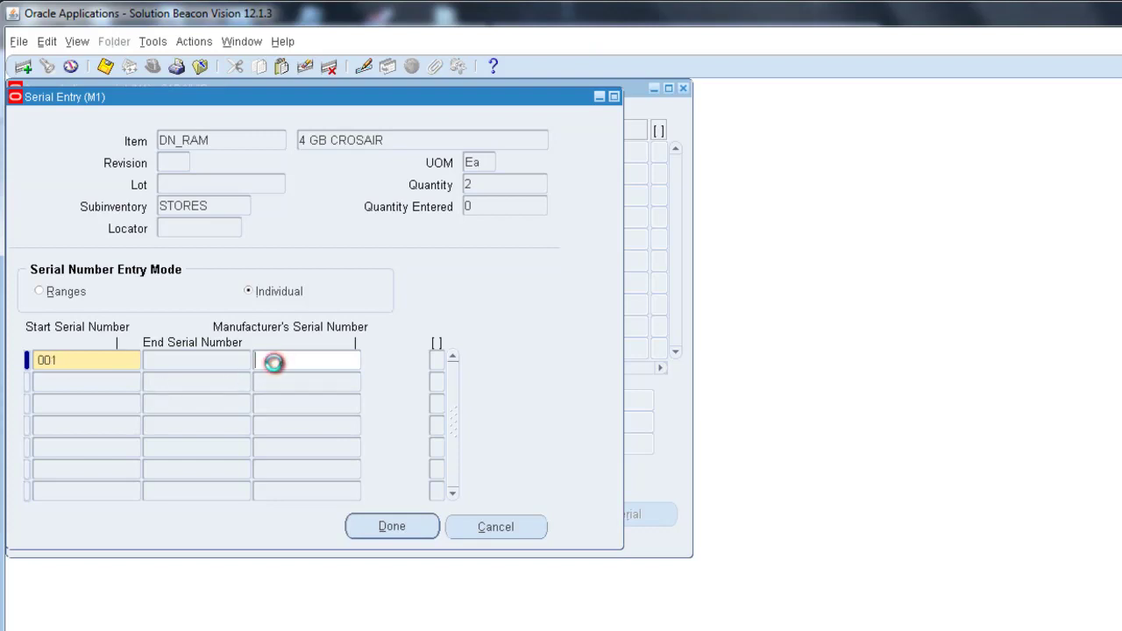
{"action": "left_click", "coordinate": [52, 383]}
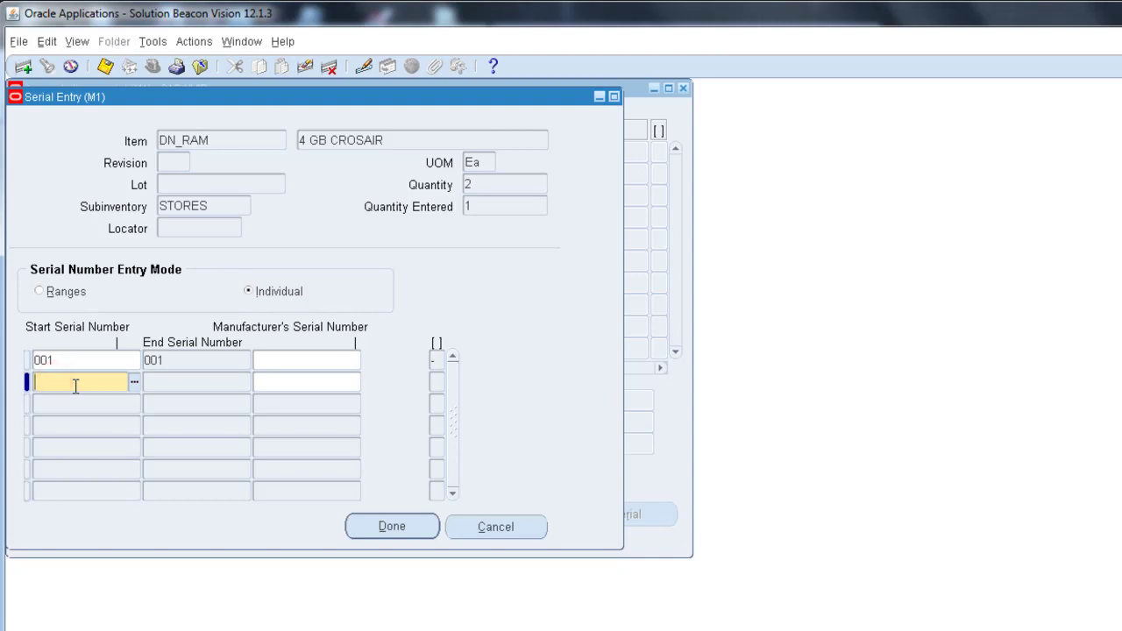
{"action": "type", "text": "002"}
{"action": "key", "text": "Tab"}
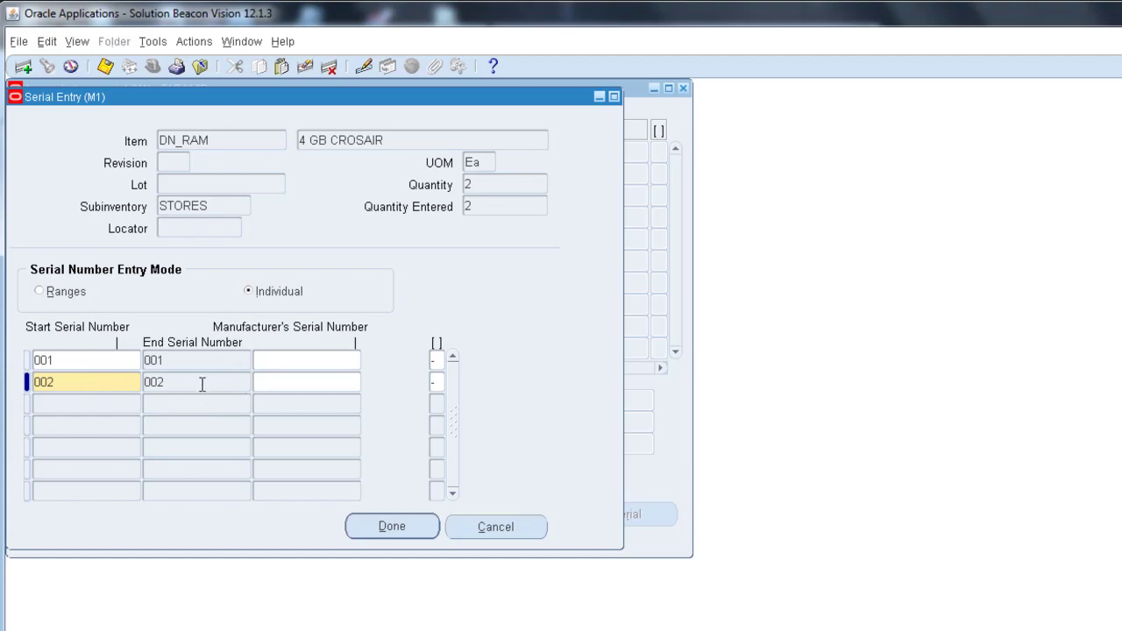
{"action": "left_click", "coordinate": [371, 526]}
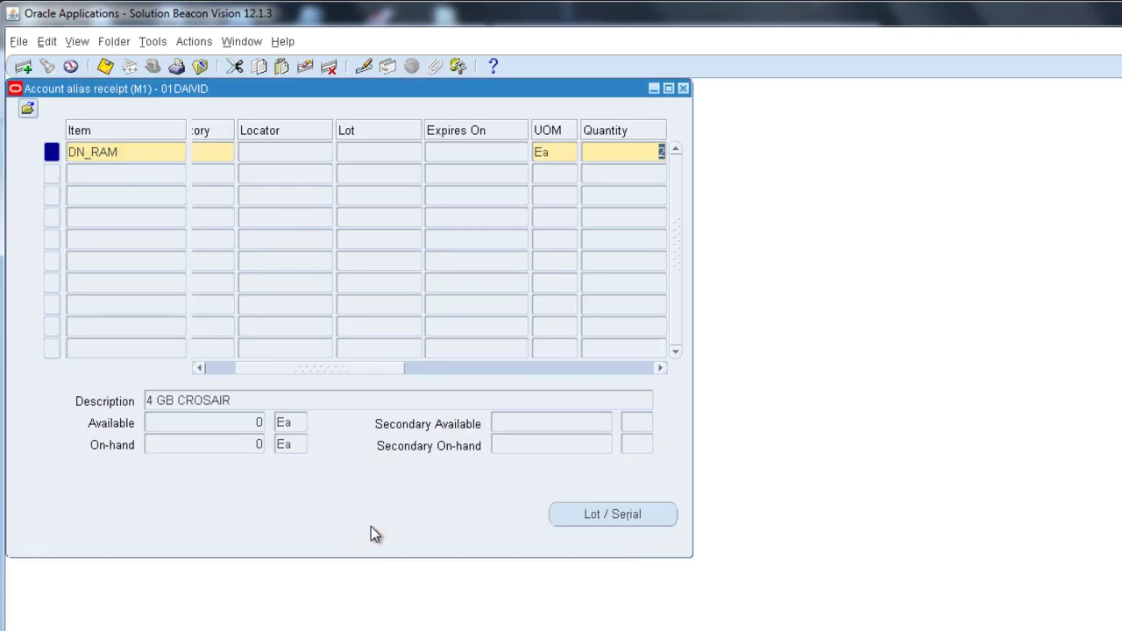
Step: Save the account alias receipt and close the miscellaneous transaction
{"action": "left_click", "coordinate": [105, 67]}
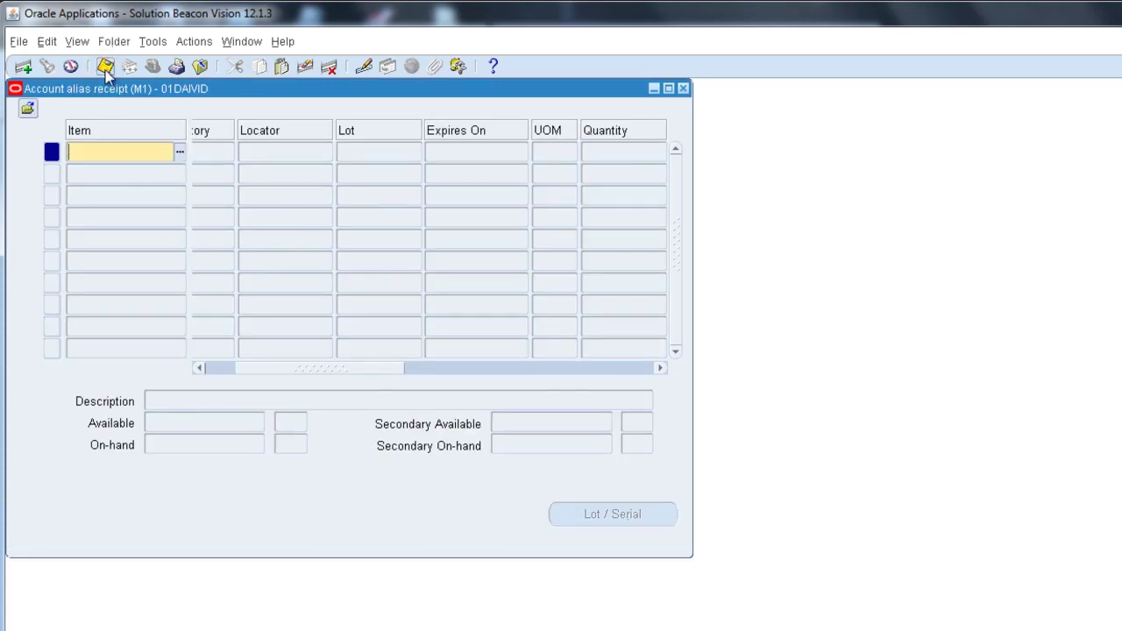
{"action": "left_click", "coordinate": [685, 88]}
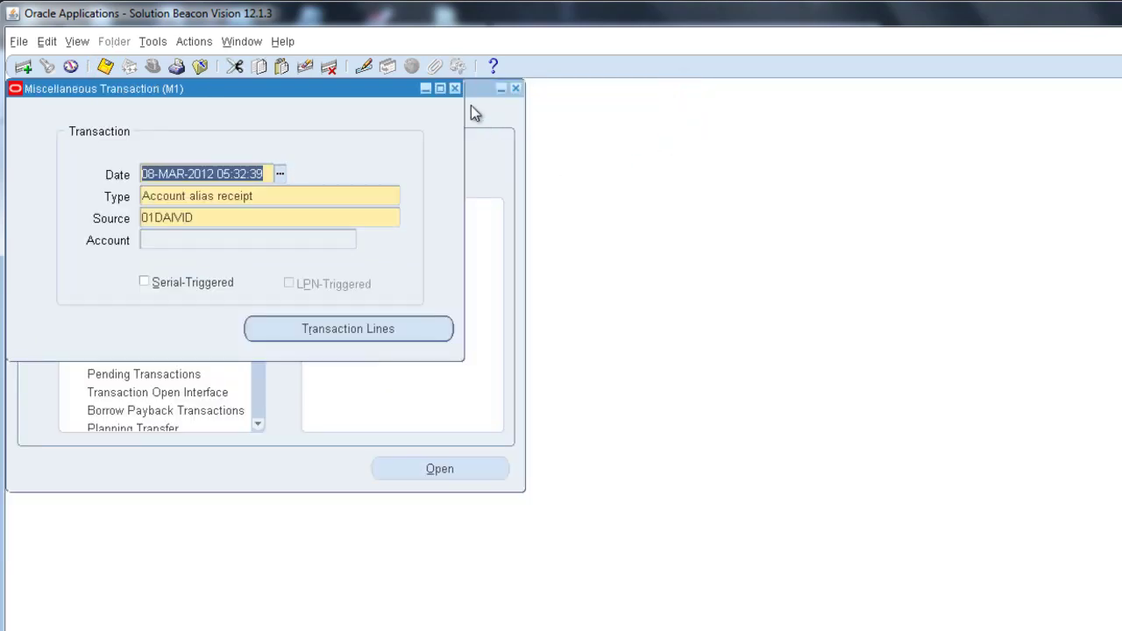
{"action": "left_click", "coordinate": [455, 89]}
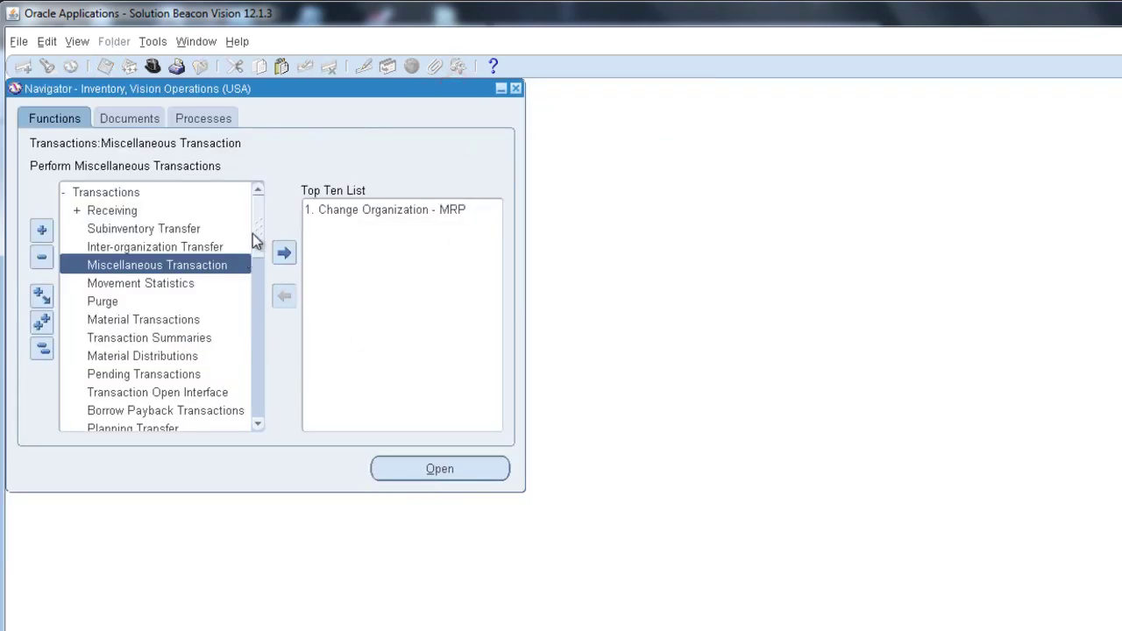
Step: Open the On-hand Quantity query from the collapsed function list and search organization M1 for item DN_RAM
{"action": "left_click_drag", "start_coordinate": [253, 233], "coordinate": [255, 359]}
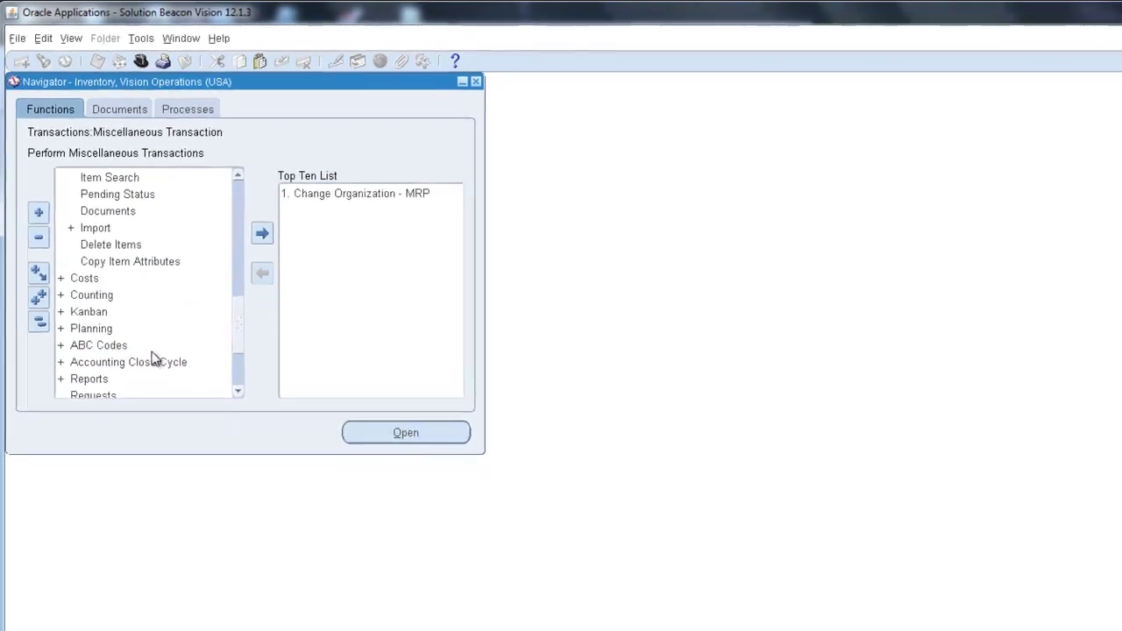
{"action": "left_click", "coordinate": [39, 321]}
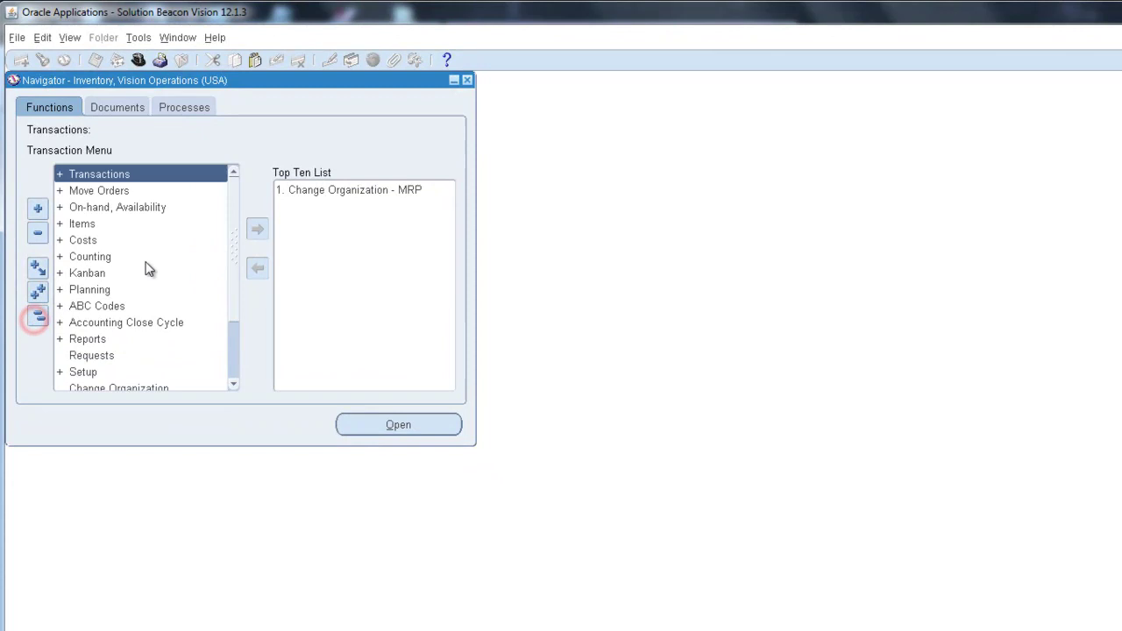
{"action": "double_click", "coordinate": [147, 211]}
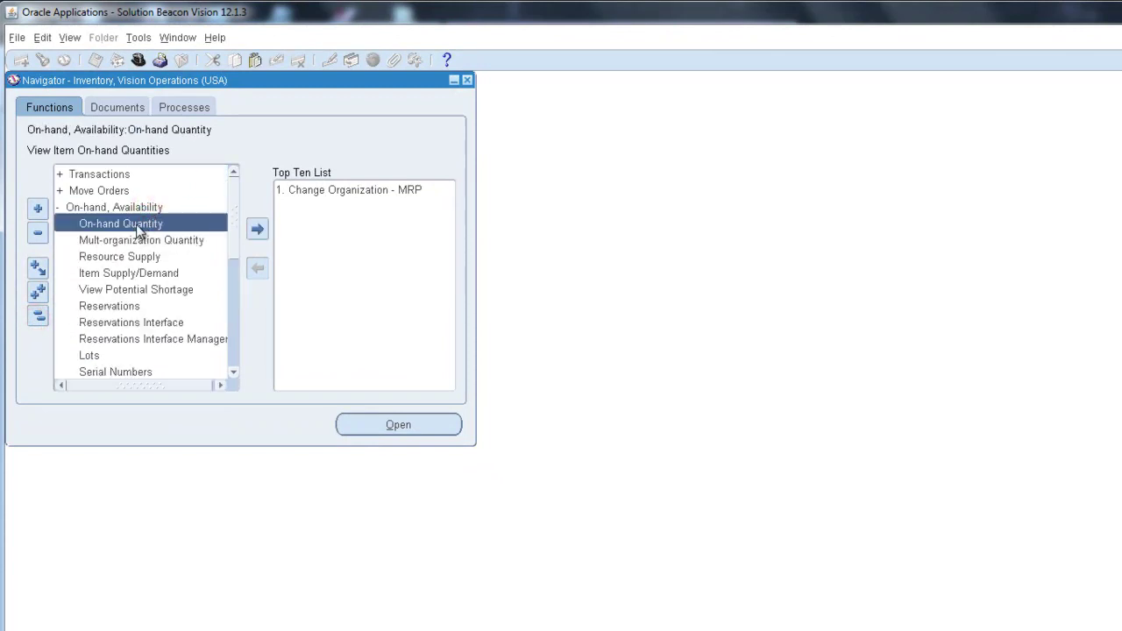
{"action": "double_click", "coordinate": [138, 227]}
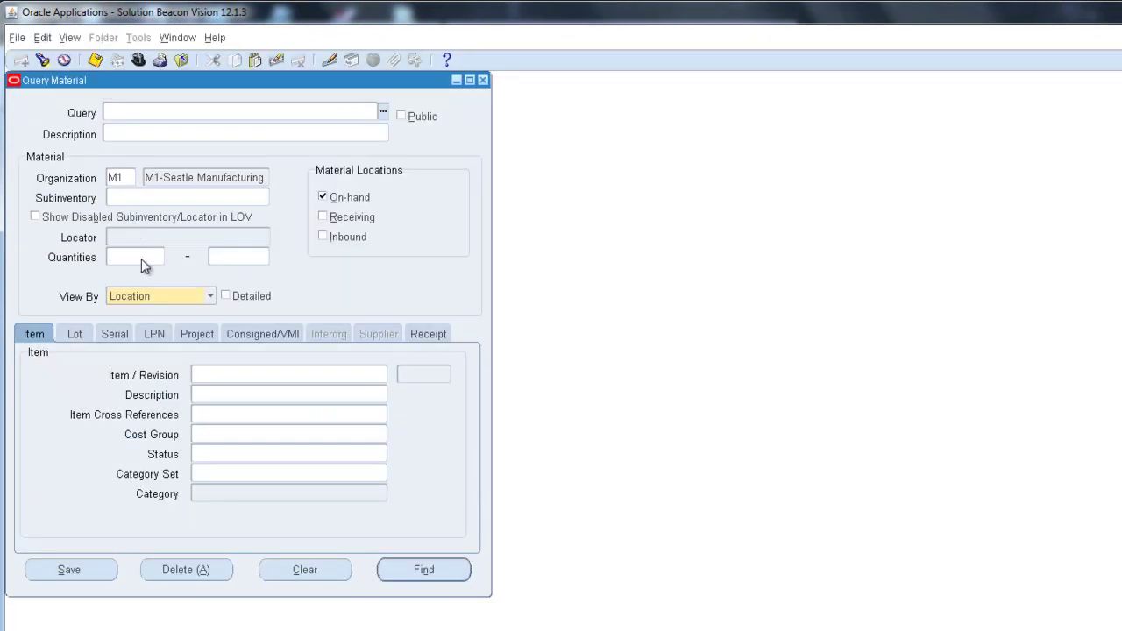
{"action": "left_click", "coordinate": [210, 376]}
{"action": "type", "text": "DN_RAM"}
{"action": "left_click", "coordinate": [425, 571]}
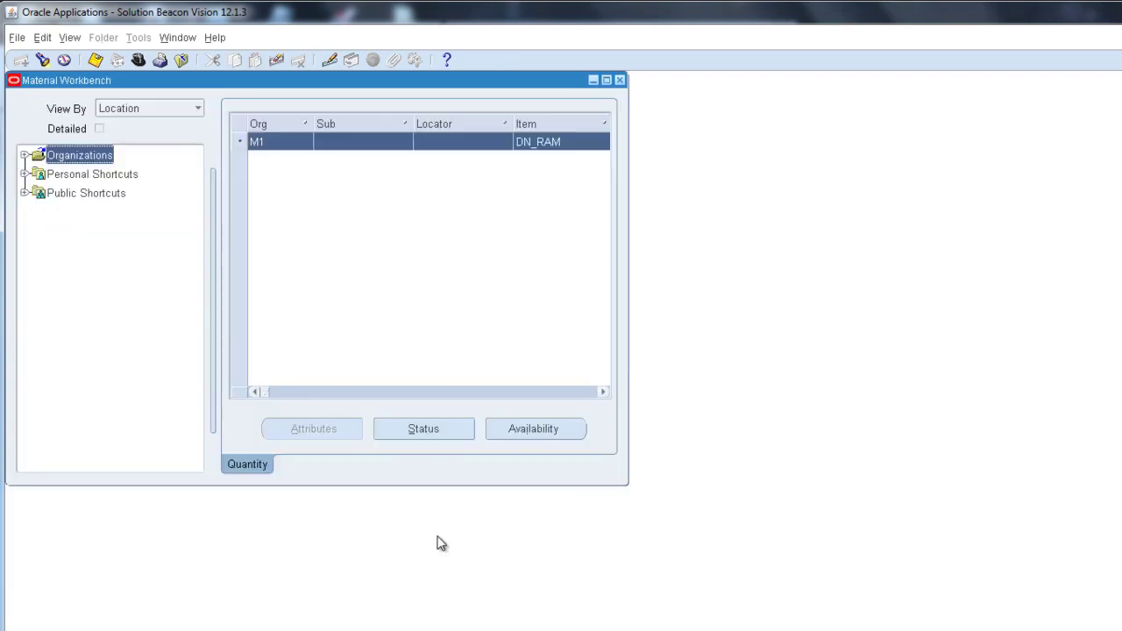
Step: Check the on-hand quantity of DN_RAM in M1 and expand the organization's on-hand STORES stock down to the item's serial numbers
{"action": "left_click", "coordinate": [524, 142]}
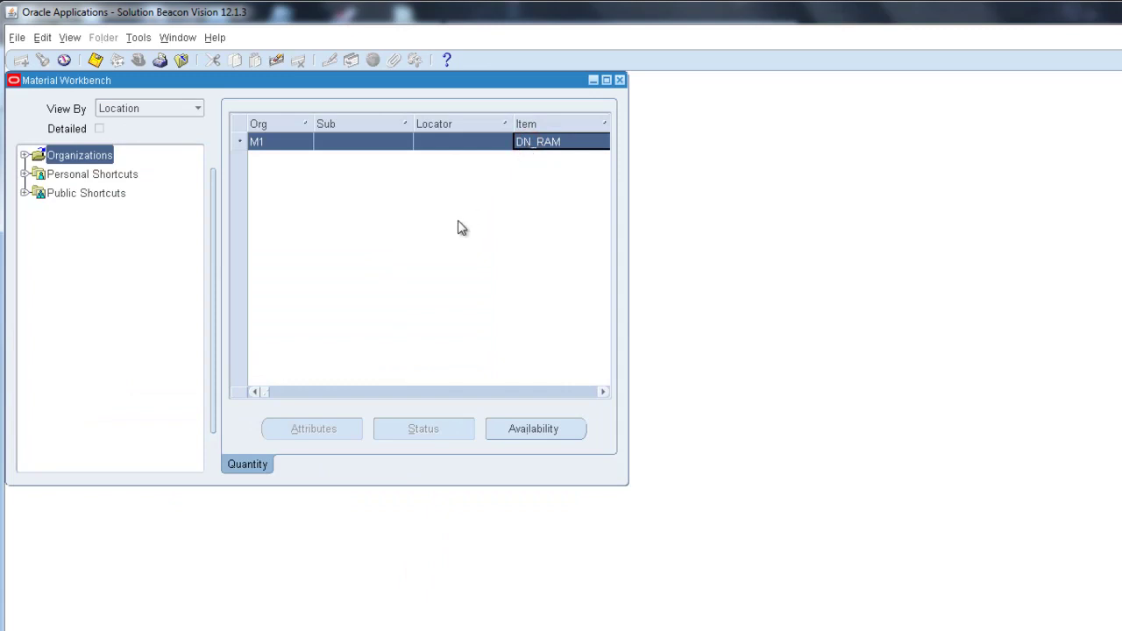
{"action": "left_click_drag", "start_coordinate": [265, 392], "coordinate": [304, 397]}
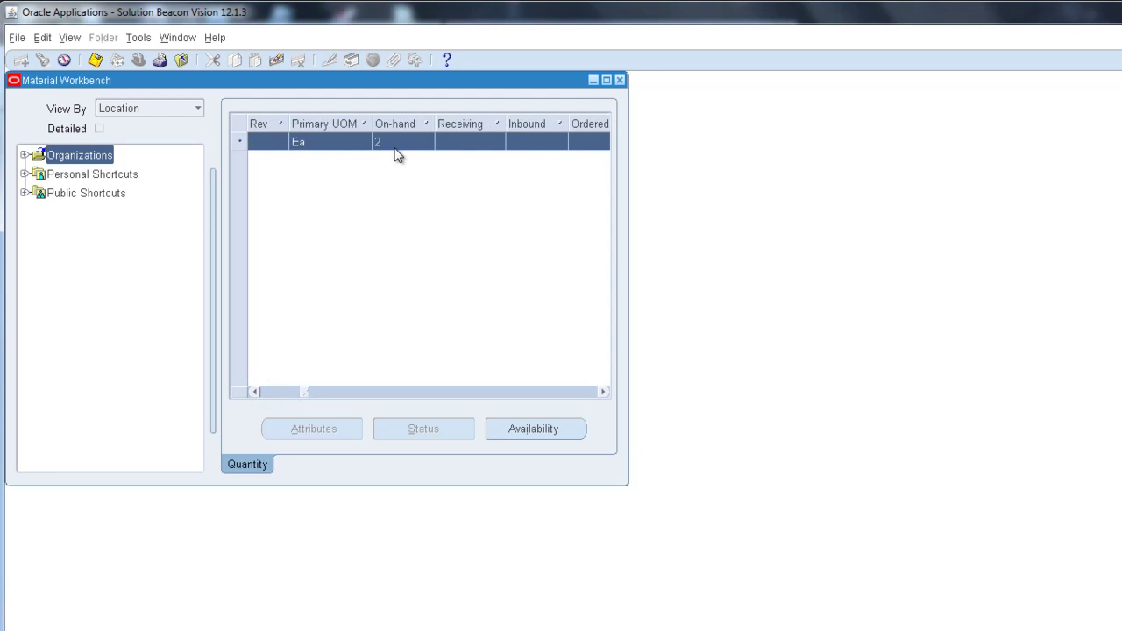
{"action": "left_click", "coordinate": [24, 155]}
{"action": "left_click", "coordinate": [40, 174]}
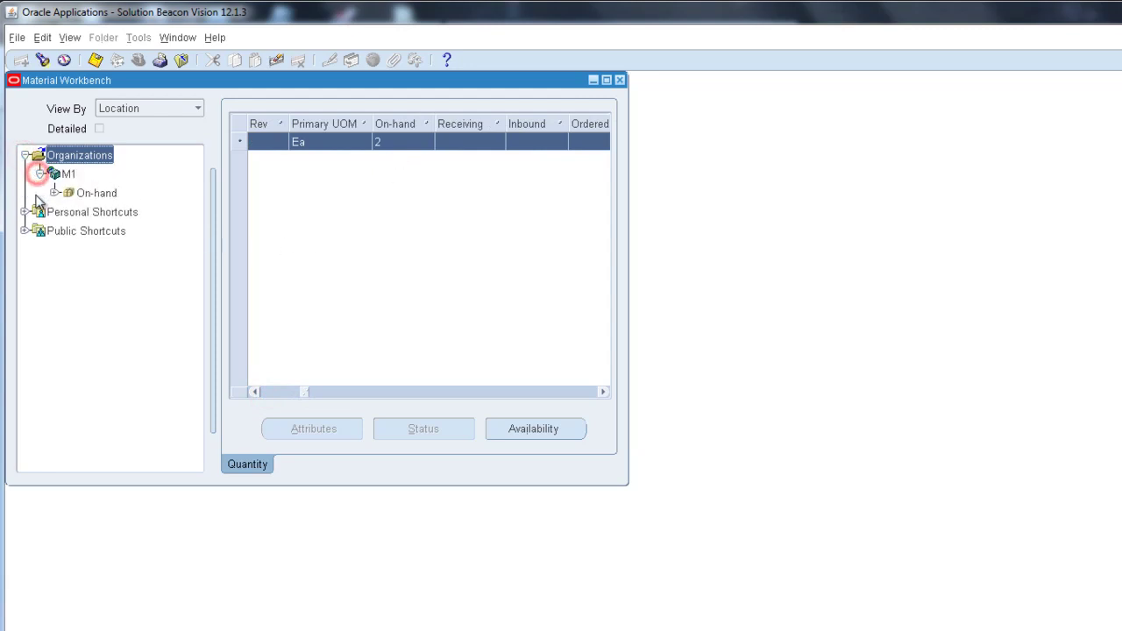
{"action": "left_click", "coordinate": [54, 193]}
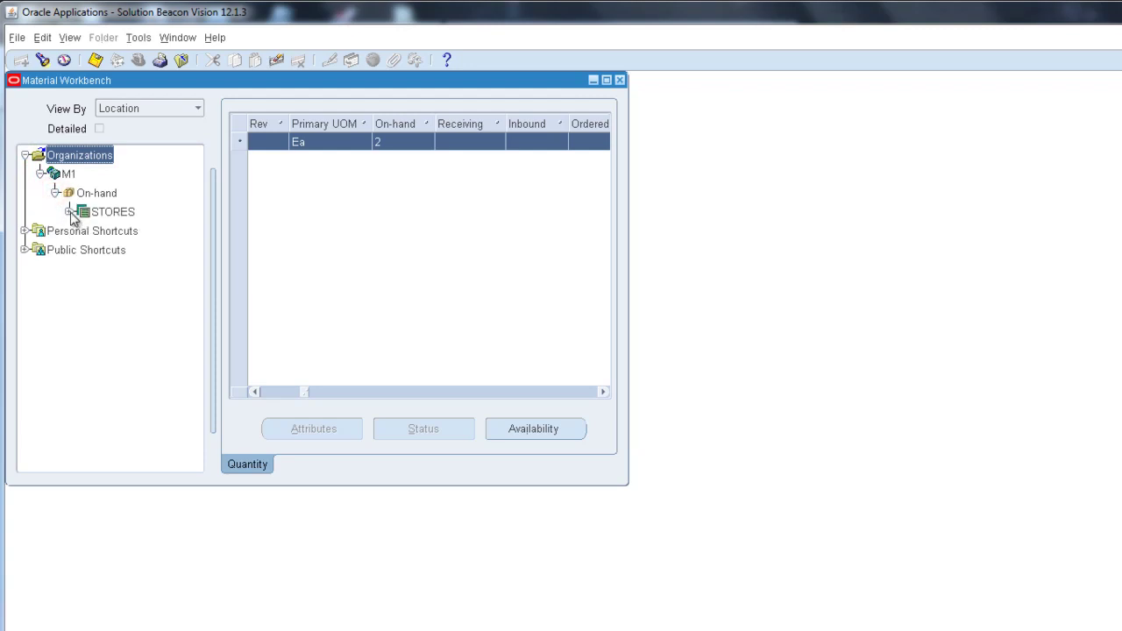
{"action": "left_click", "coordinate": [69, 212]}
{"action": "left_click", "coordinate": [84, 232]}
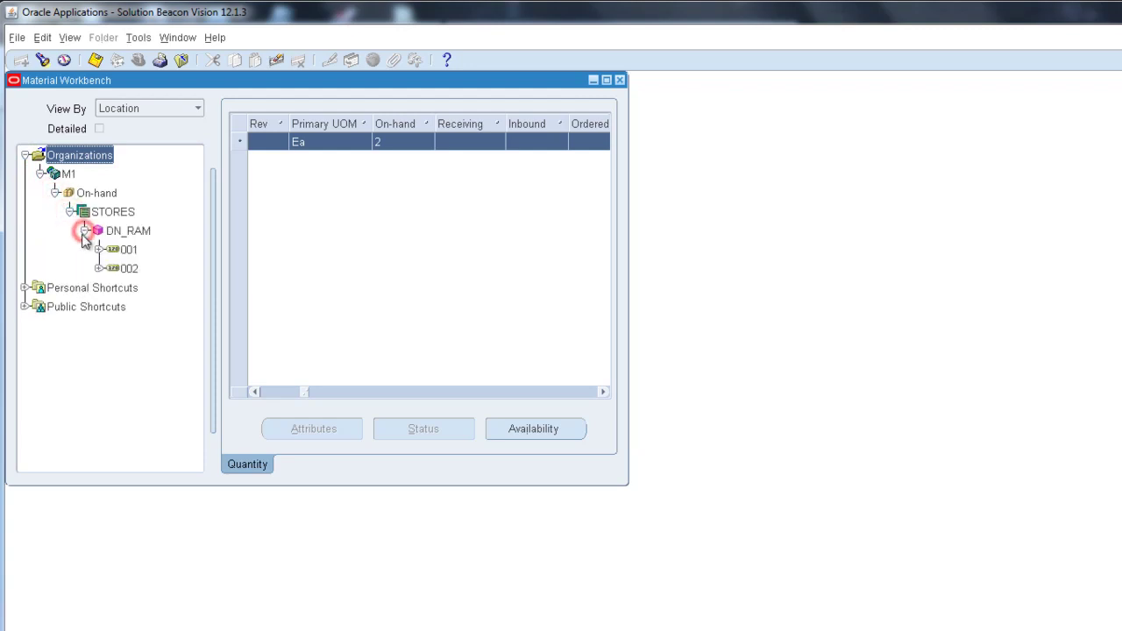
Step: Compare the on-hand quantity of serial numbers 001 and 002 individually, finishing with 001 selected
{"action": "left_click", "coordinate": [128, 249]}
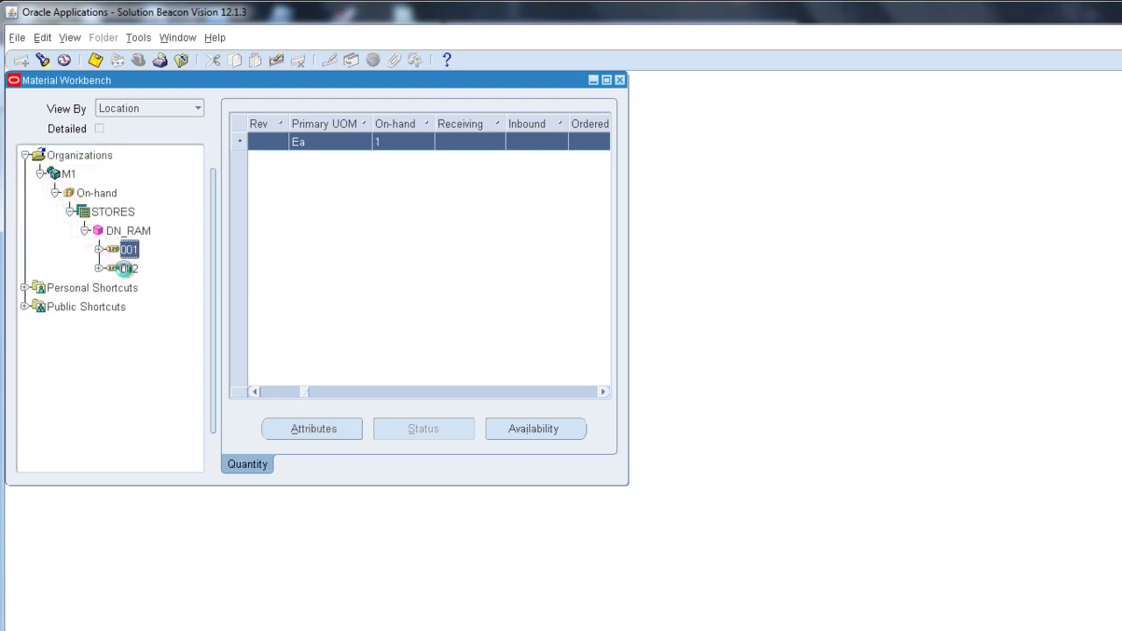
{"action": "left_click", "coordinate": [128, 269]}
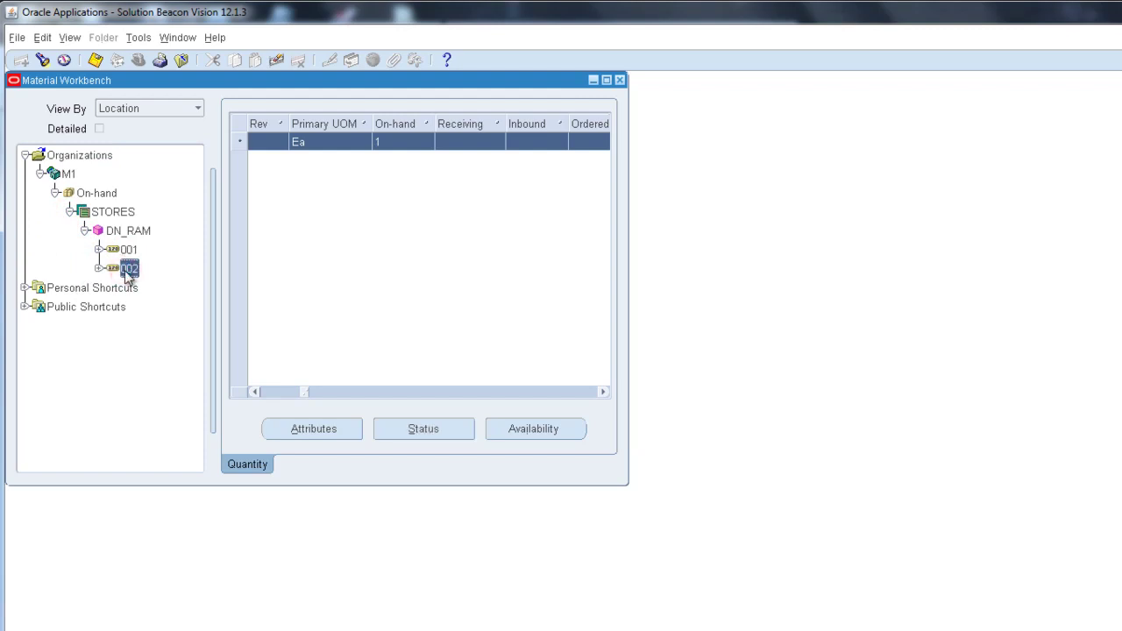
{"action": "left_click", "coordinate": [128, 251]}
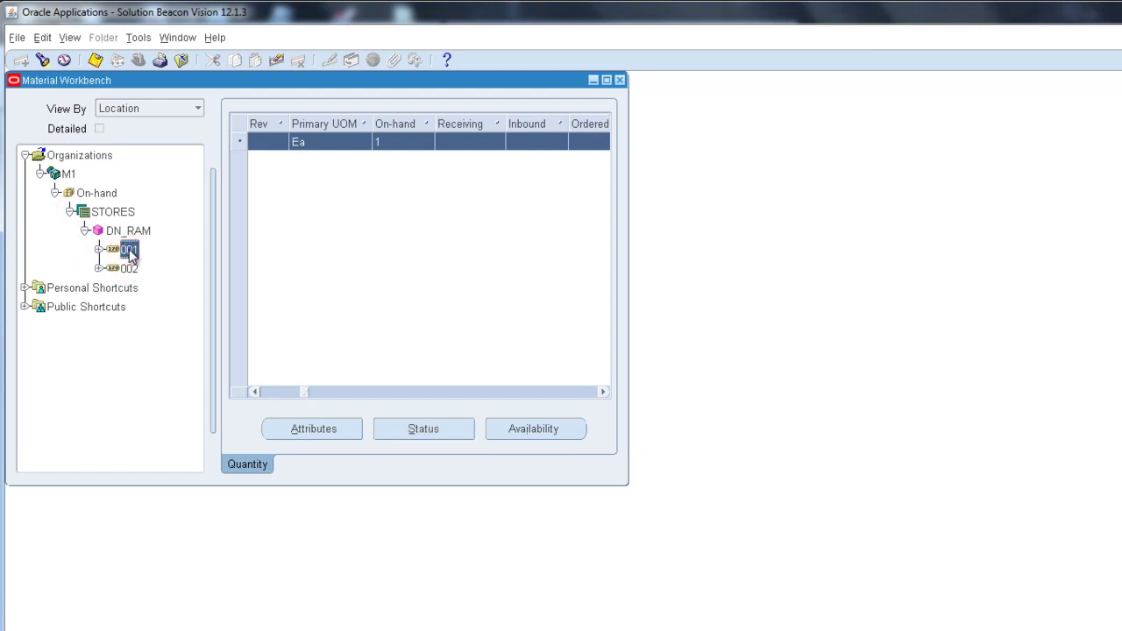